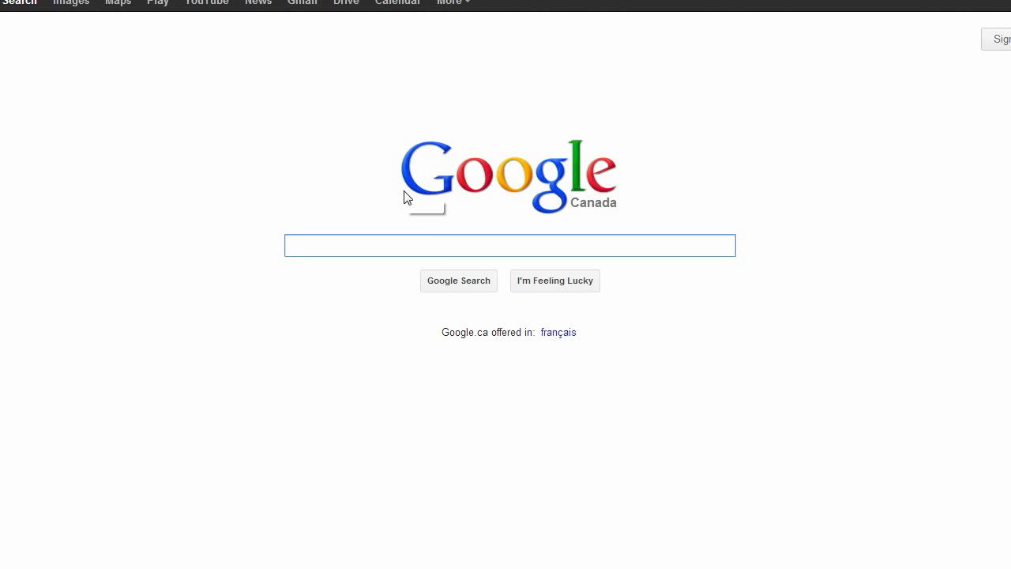
# - Search Google for 'optifine' and open the first minecraftforum.net result
pyautogui.write('optifine')
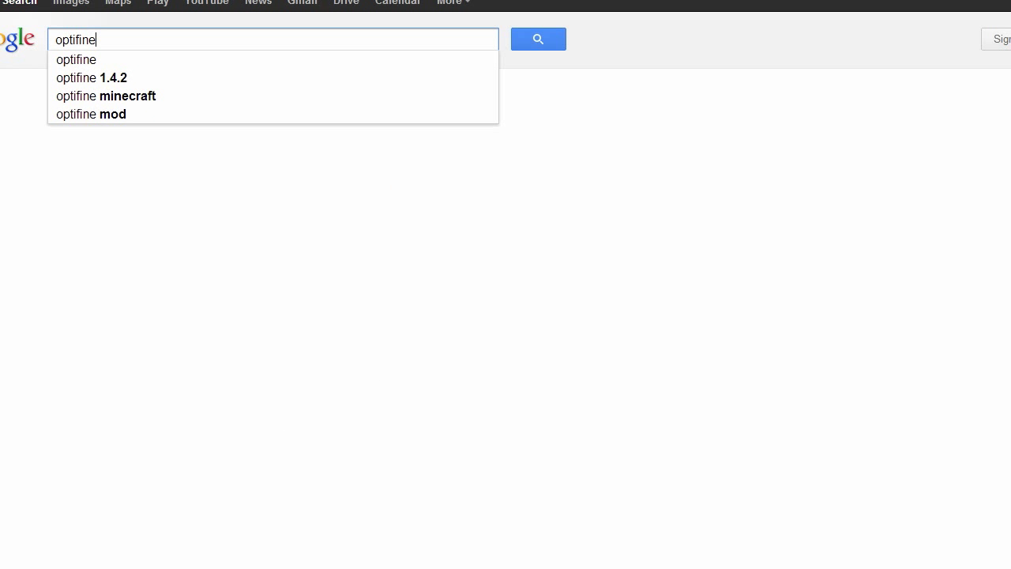
pyautogui.press('Return')
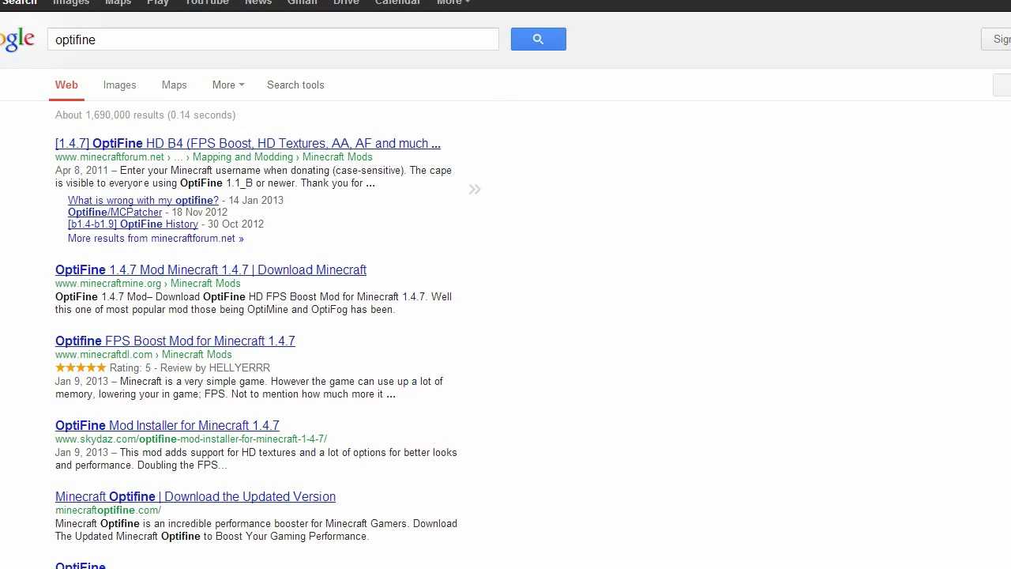
pyautogui.click(108, 145)
# - Scroll the OptiFine thread down to the download sections and follow the HD B4 download link
pyautogui.scroll(-10, 445, 329)
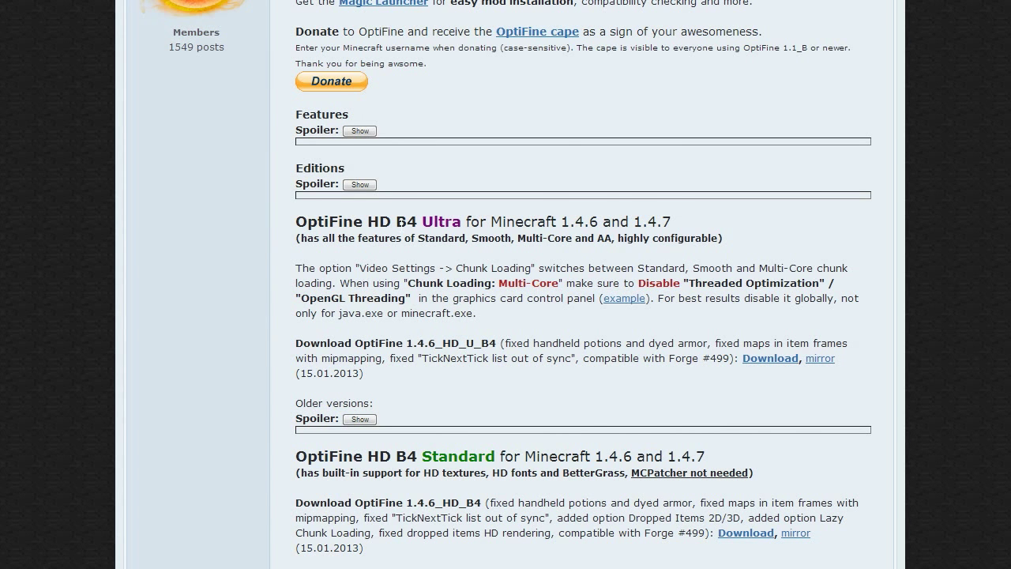
pyautogui.scroll(-3, 406, 368)
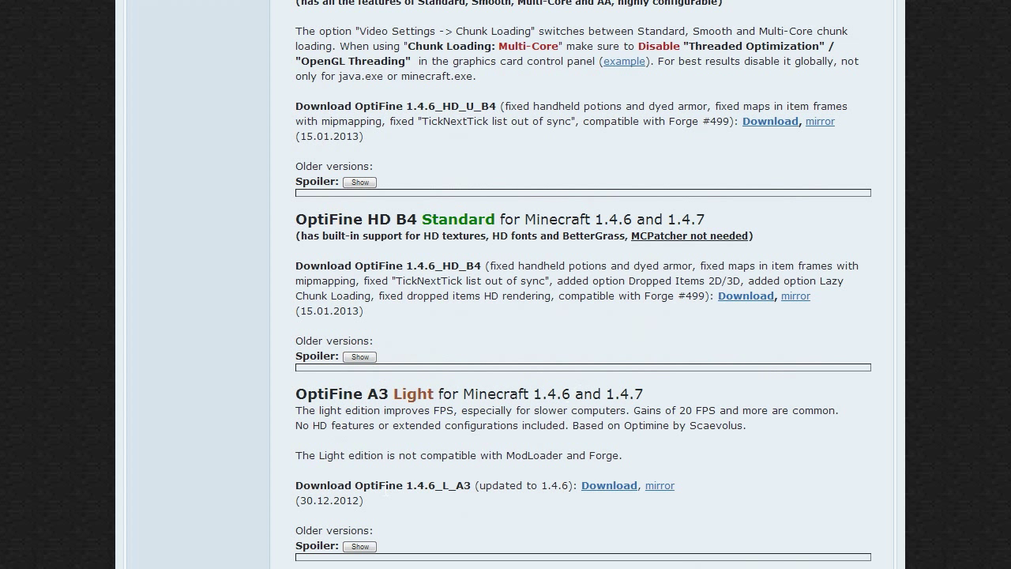
pyautogui.moveTo(295, 456)
pyautogui.mouseDown()
pyautogui.moveTo(623, 455)
pyautogui.moveTo(593, 455)
pyautogui.mouseUp()
pyautogui.click(594, 455)
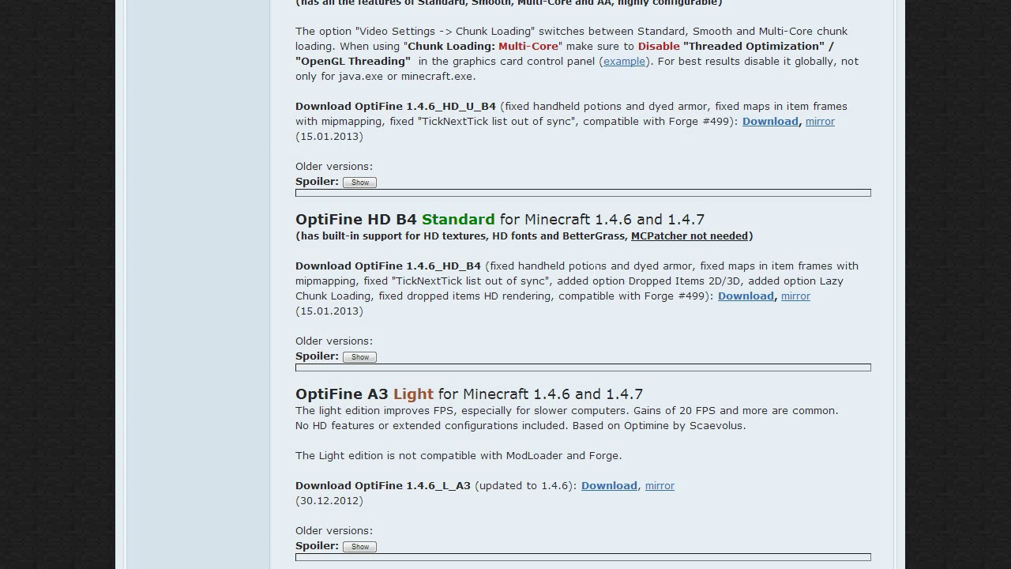
pyautogui.click(736, 300)
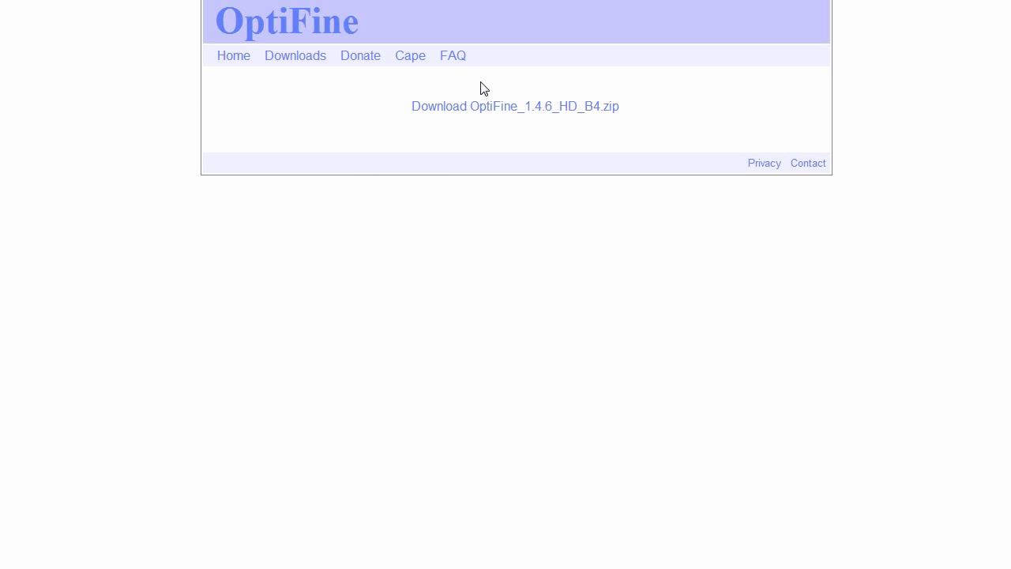
# - Start the download of OptiFine_1.4.6_HD_B4.zip from the OptiFine downloads page
pyautogui.click(444, 107)
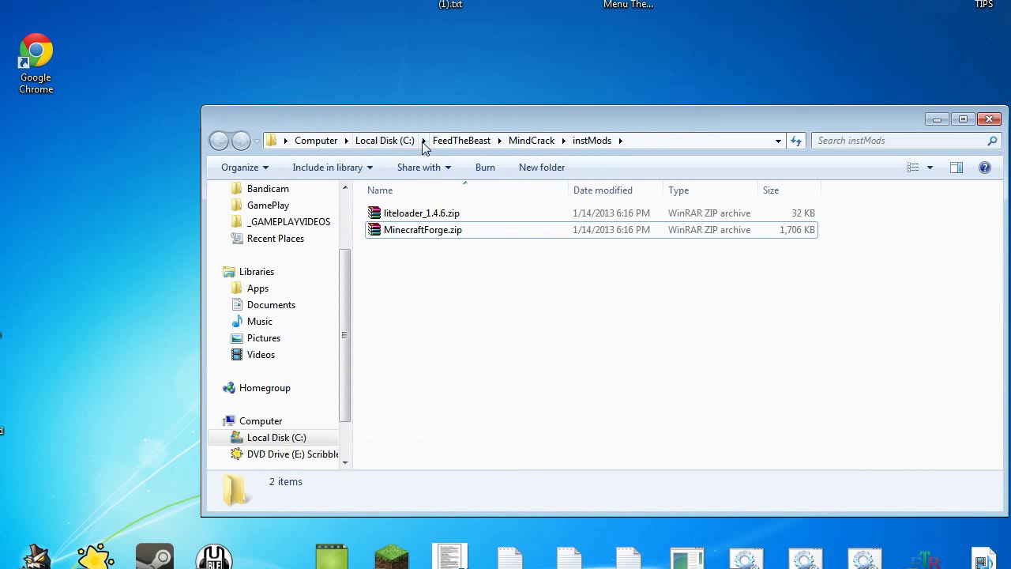
# - Browse to C:\FeedTheBeast\MindCrack, select OptiFine_1.4.6_HD_U_A2.zip, and start the Feed the Beast launcher
pyautogui.click(401, 142)
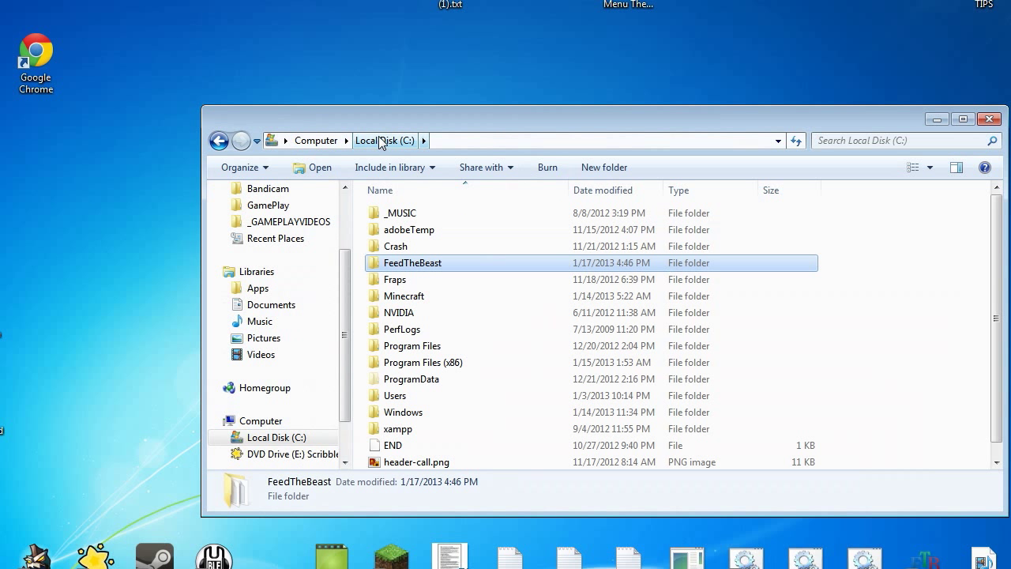
pyautogui.doubleClick(412, 263)
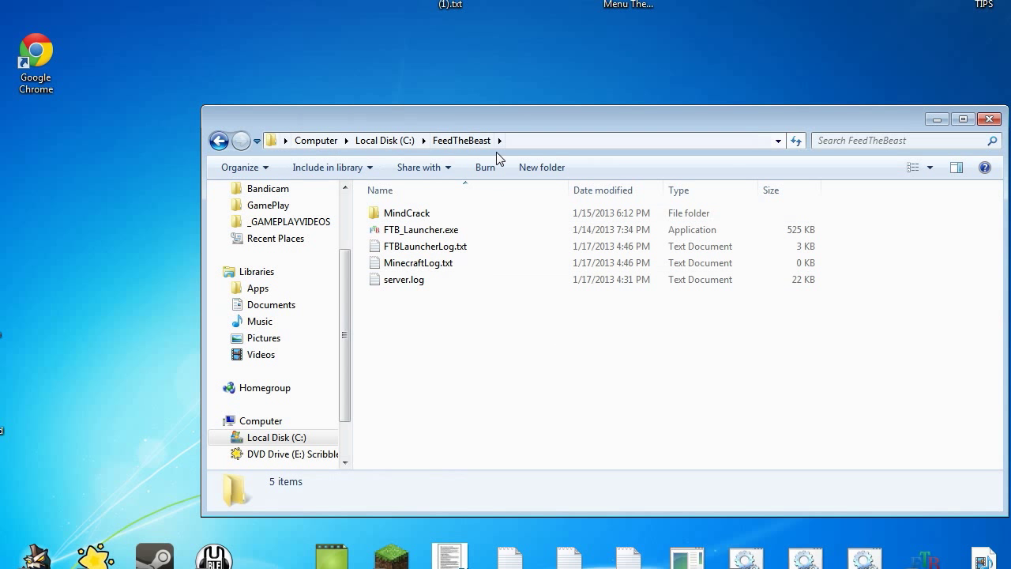
pyautogui.doubleClick(418, 214)
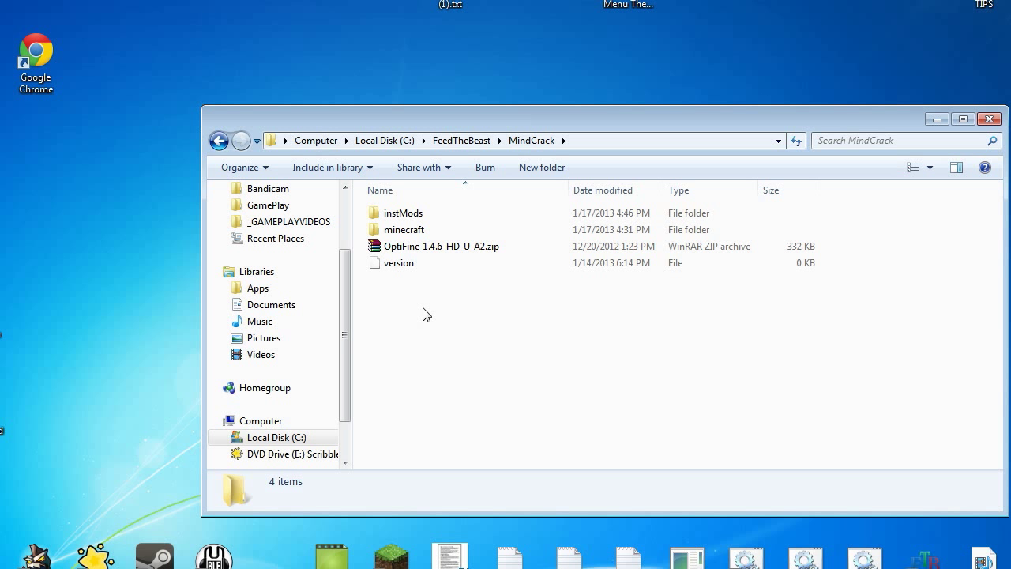
pyautogui.moveTo(491, 125); pyautogui.dragTo(403, 65)
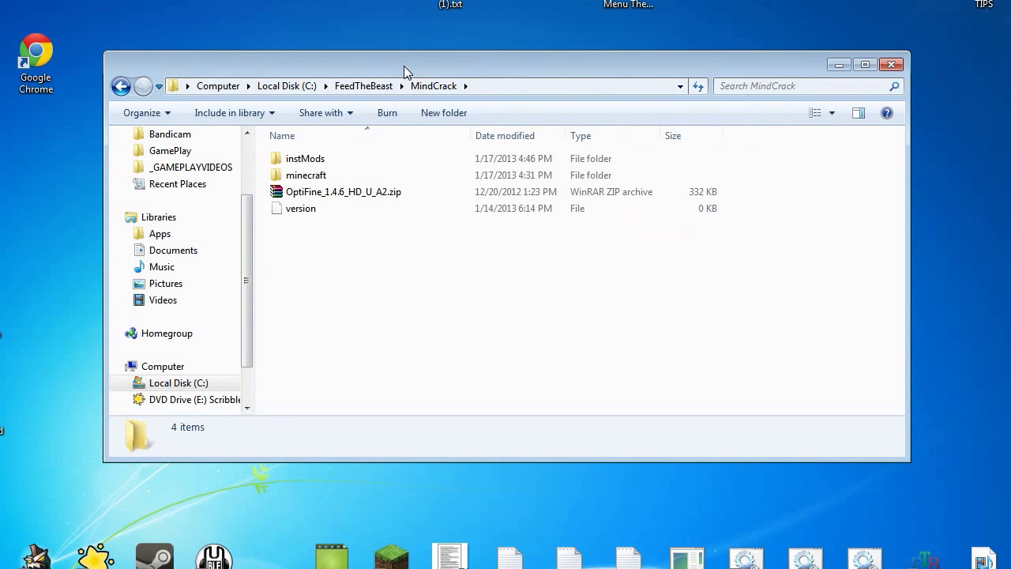
pyautogui.click(344, 195)
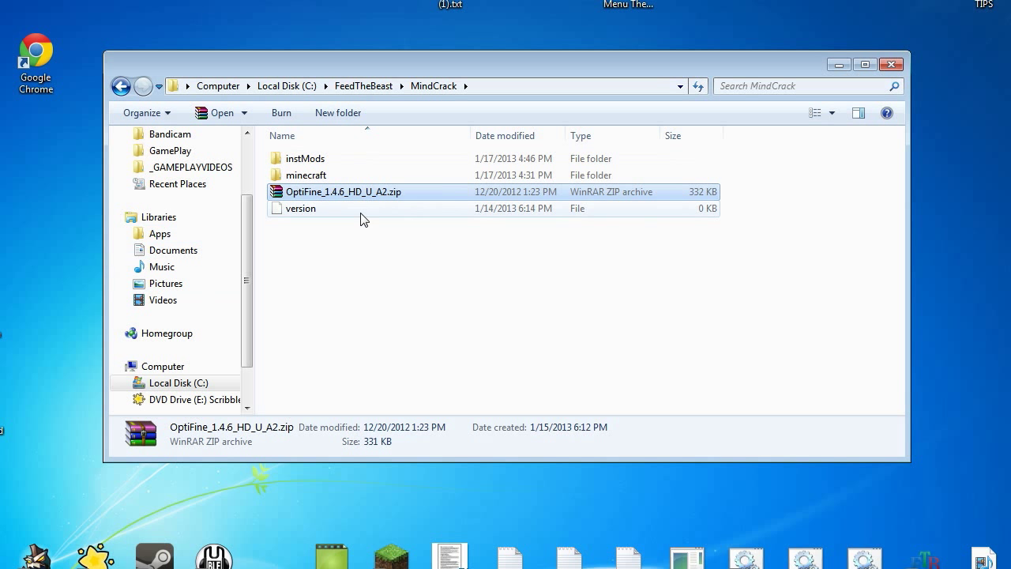
pyautogui.click(926, 559)
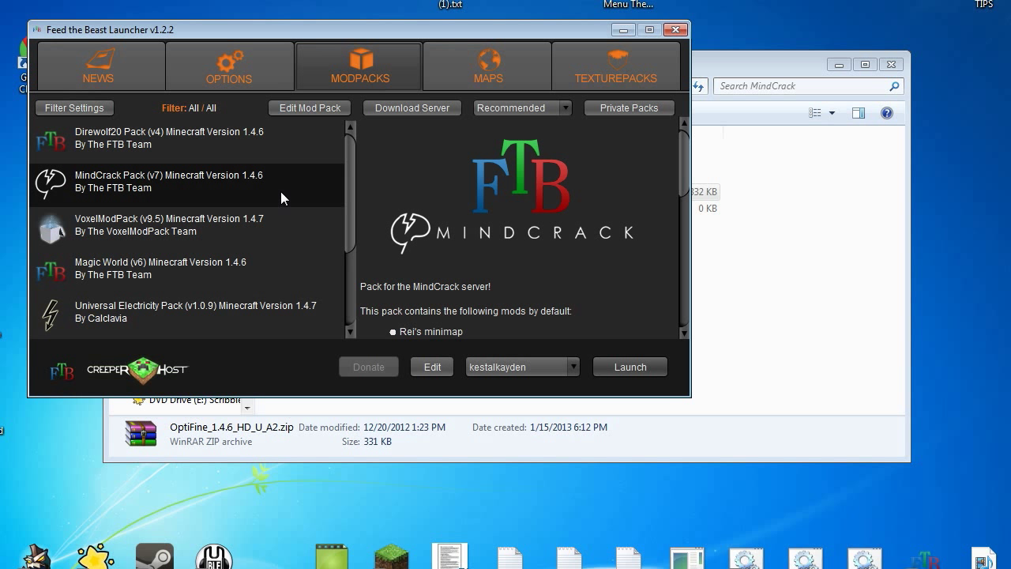
# - In MindCrack's Mod Pack Editor, add the OptiFine_1.4.6_HD_U_A2 zip to the Mods list
pyautogui.click(308, 109)
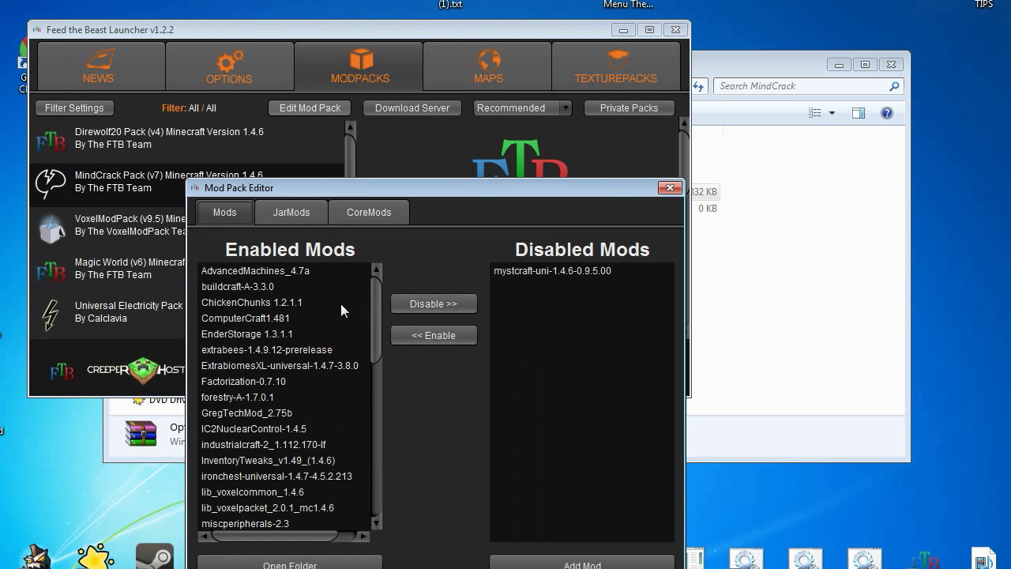
pyautogui.moveTo(378, 317)
pyautogui.mouseDown()
pyautogui.moveTo(387, 449)
pyautogui.moveTo(393, 428)
pyautogui.mouseUp()
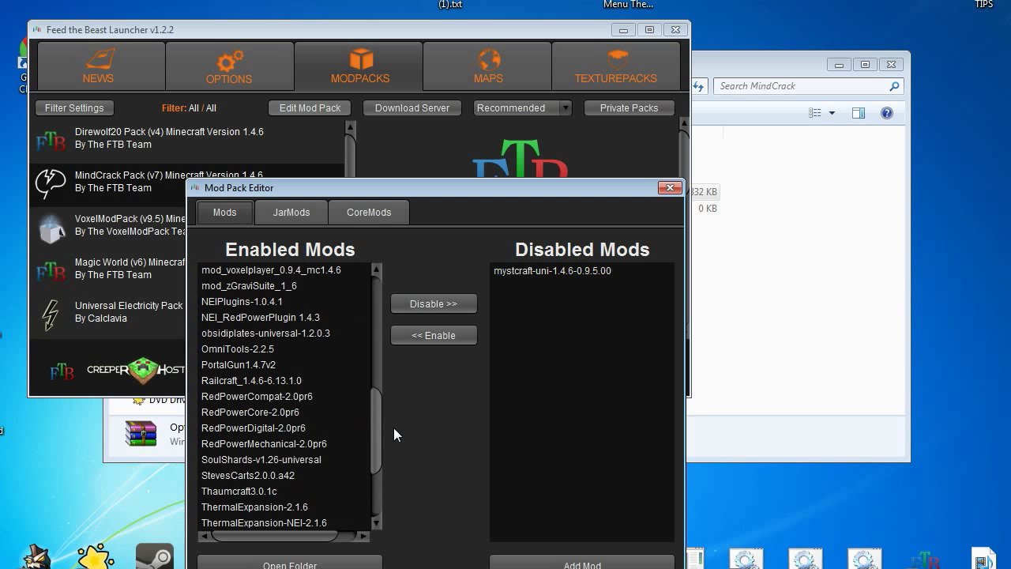
pyautogui.click(292, 211)
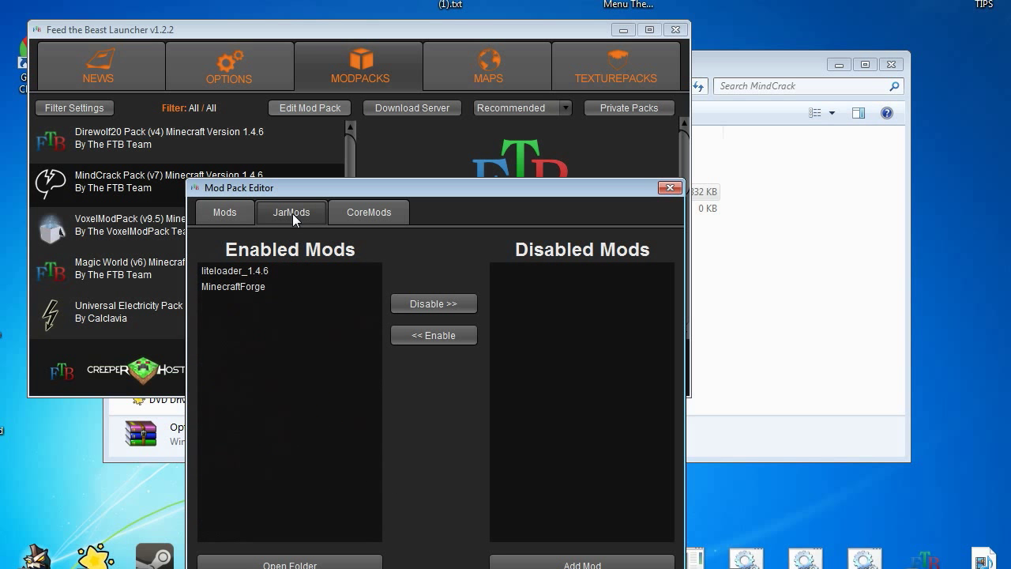
pyautogui.click(222, 211)
pyautogui.moveTo(525, 192); pyautogui.dragTo(529, 86)
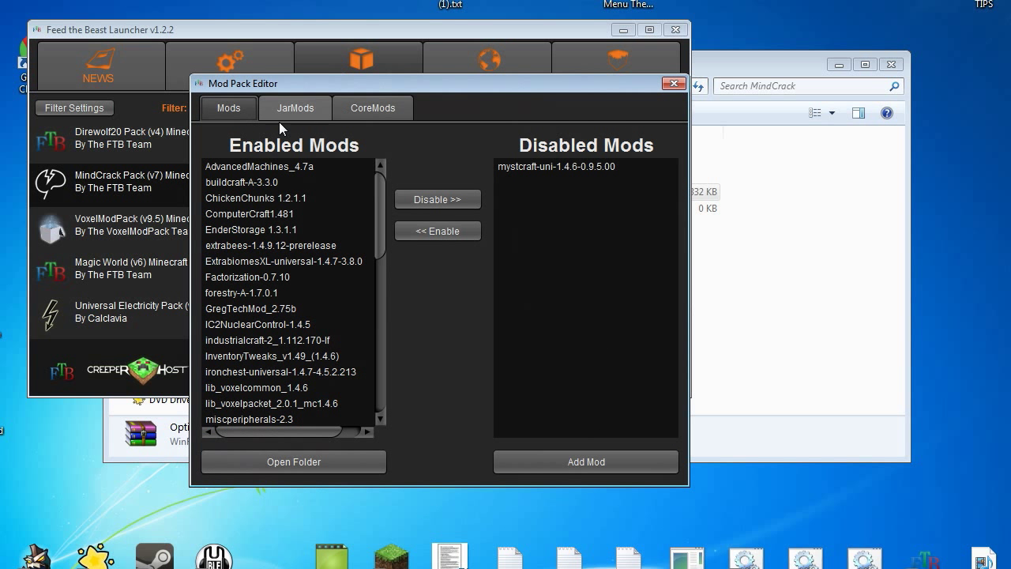
pyautogui.click(603, 453)
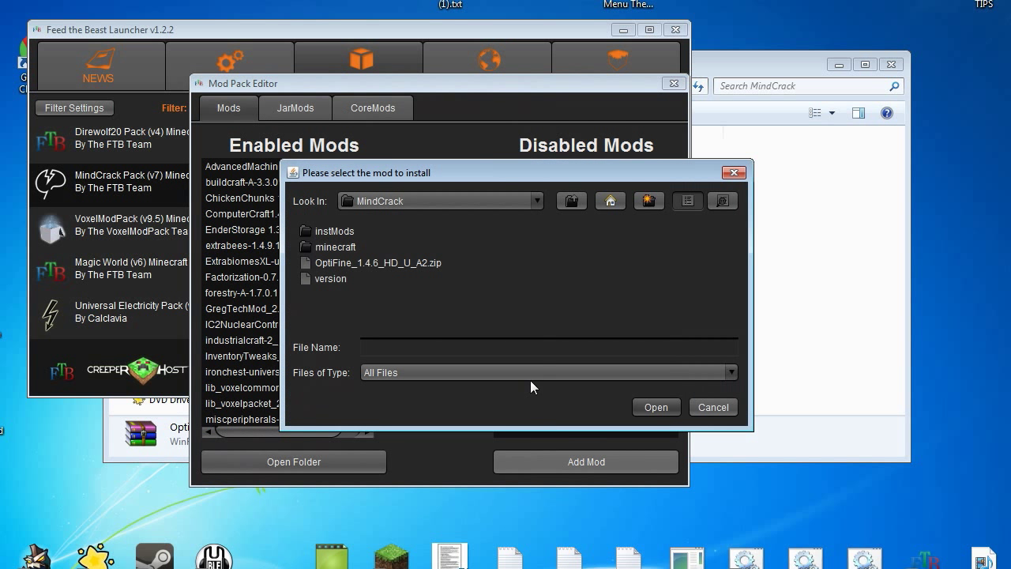
pyautogui.doubleClick(398, 266)
# - Add the same OptiFine zip to the JarMods list and close the editor
pyautogui.click(300, 108)
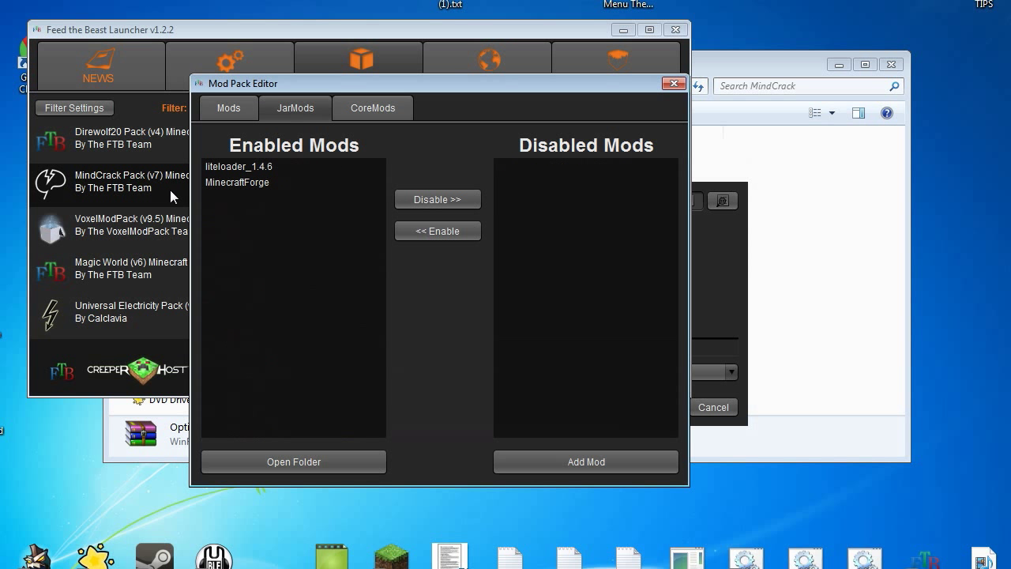
pyautogui.click(508, 456)
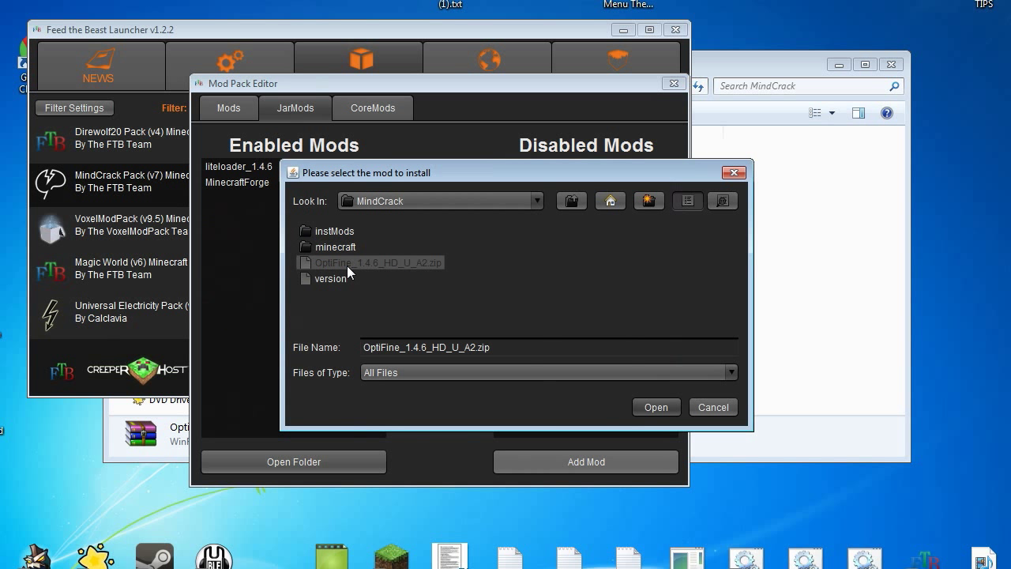
pyautogui.doubleClick(347, 265)
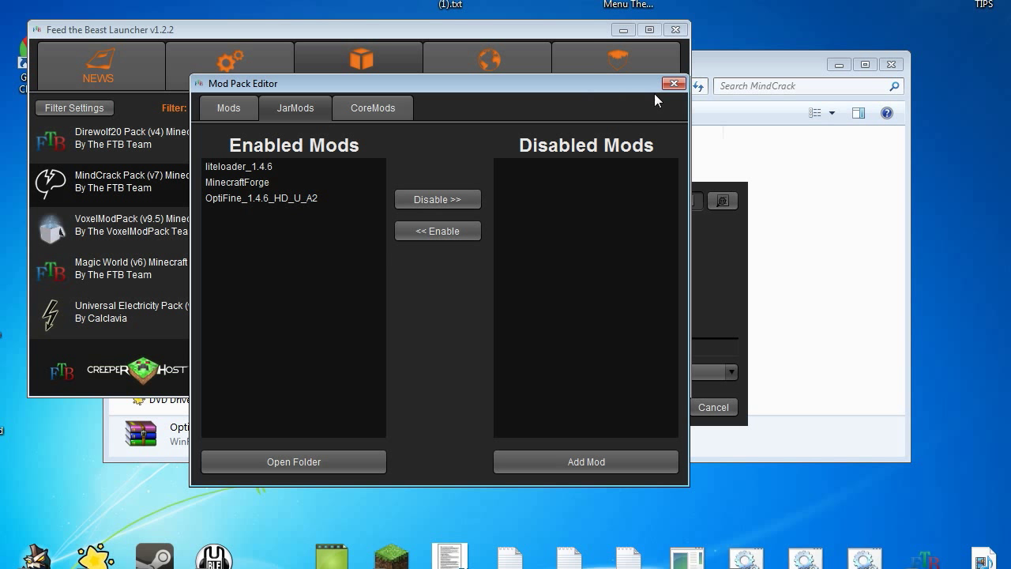
pyautogui.click(672, 83)
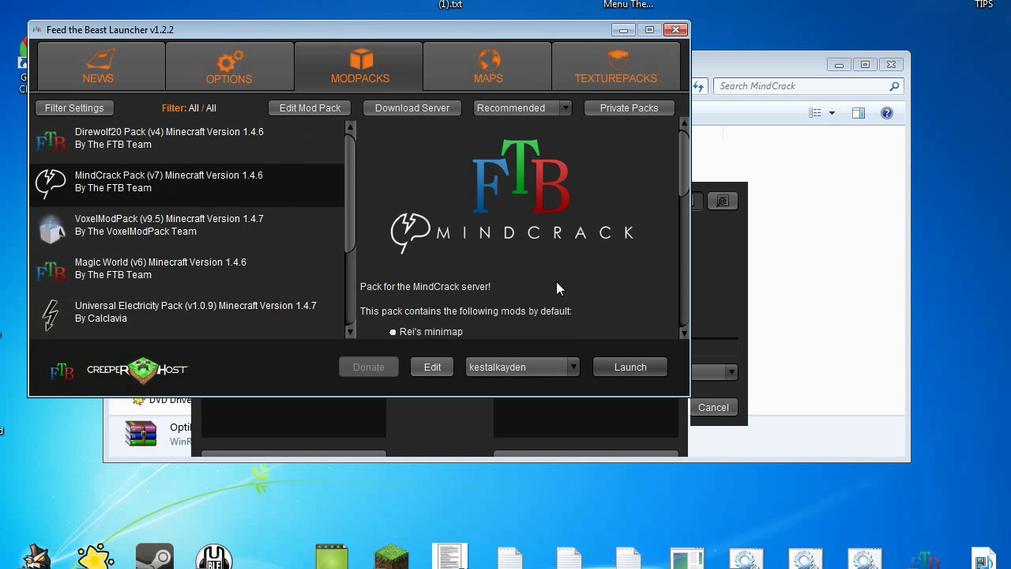
# - Launch the MindCrack pack and answer No to the Mod Pack Update Available prompt
pyautogui.click(625, 376)
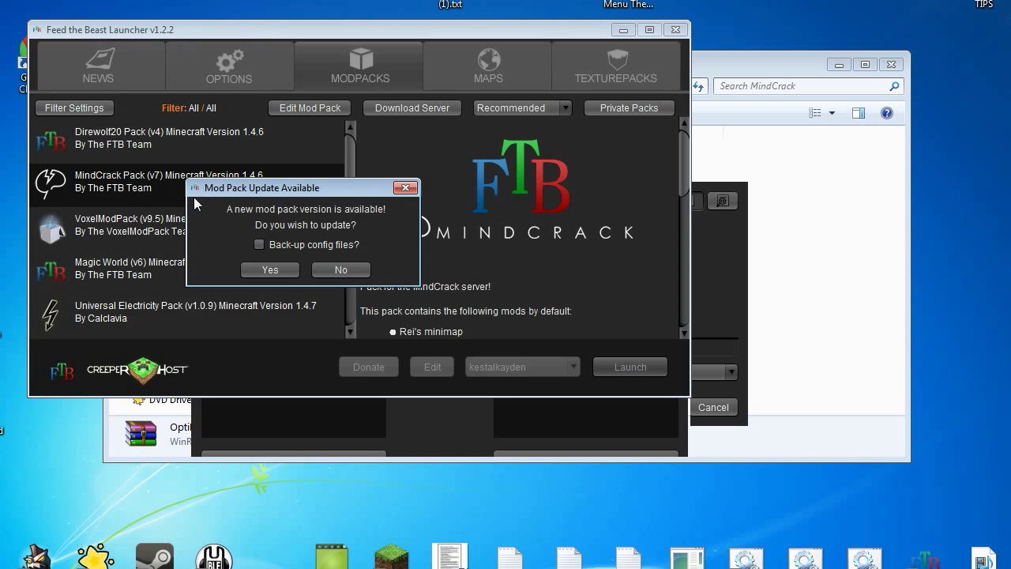
pyautogui.moveTo(303, 193); pyautogui.dragTo(394, 215)
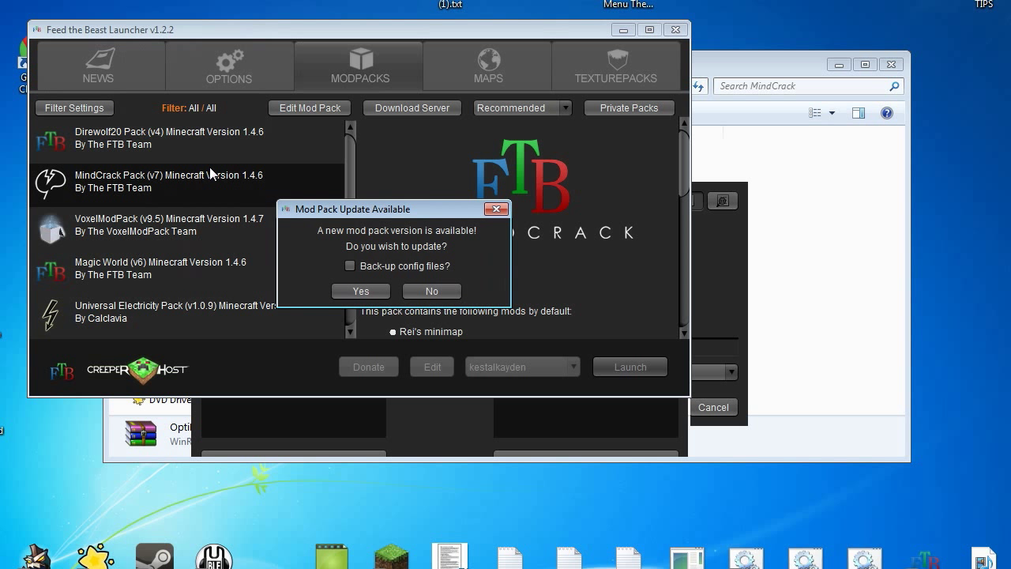
pyautogui.click(437, 292)
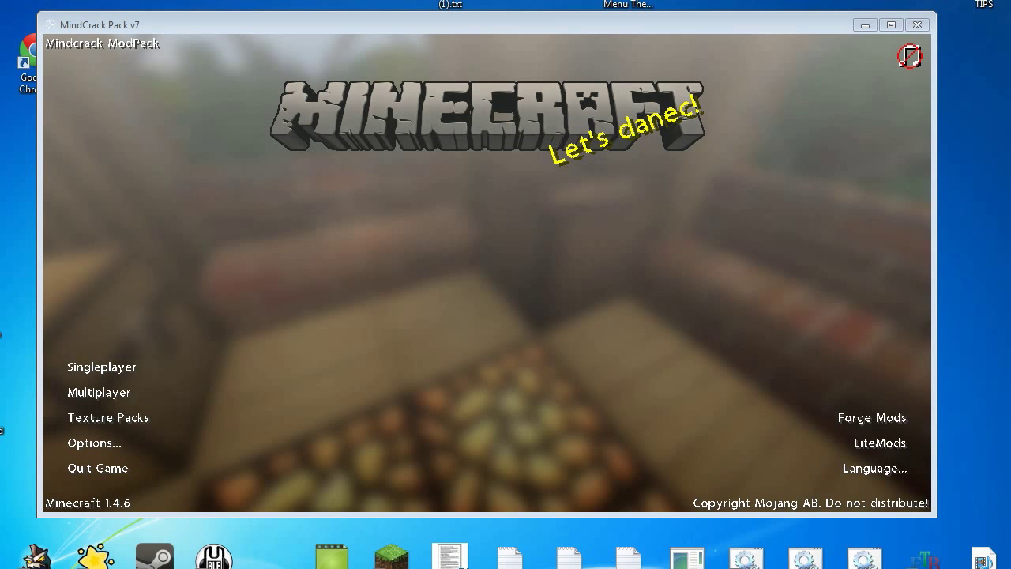
# - Load the New World save from the Singleplayer list and resume play
pyautogui.click(91, 368)
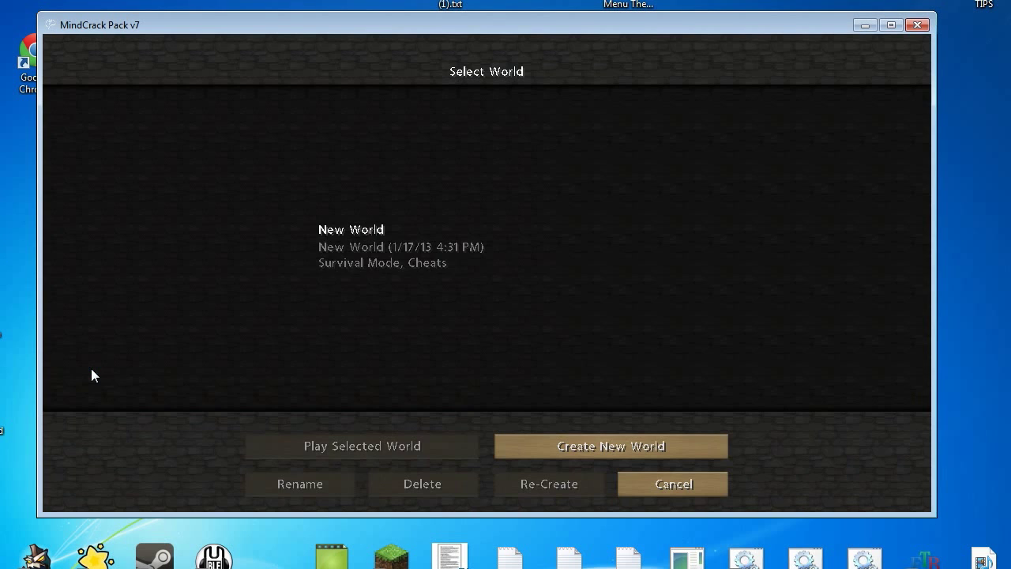
pyautogui.click(361, 268)
pyautogui.click(372, 451)
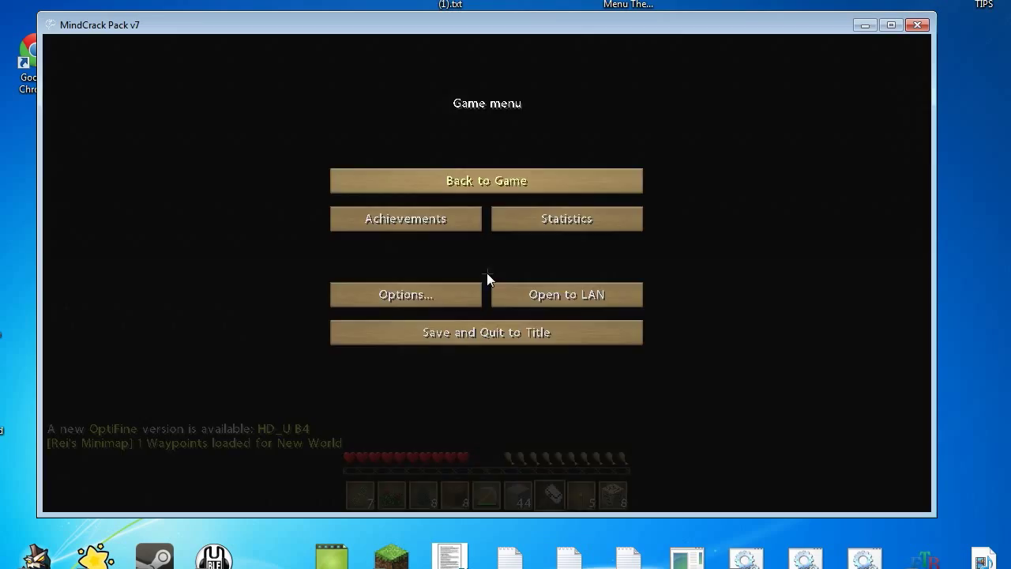
pyautogui.press('Escape')
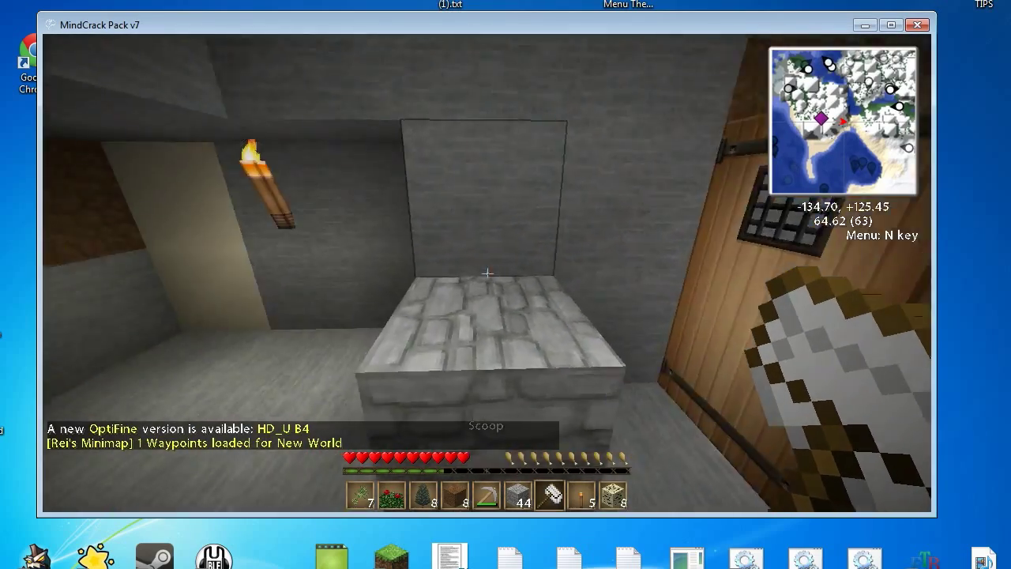
# - Walk briefly, then pause and go to Options > Video Settings to see OptiFine's Fog Start and Chunk Loading
pyautogui.press('s')
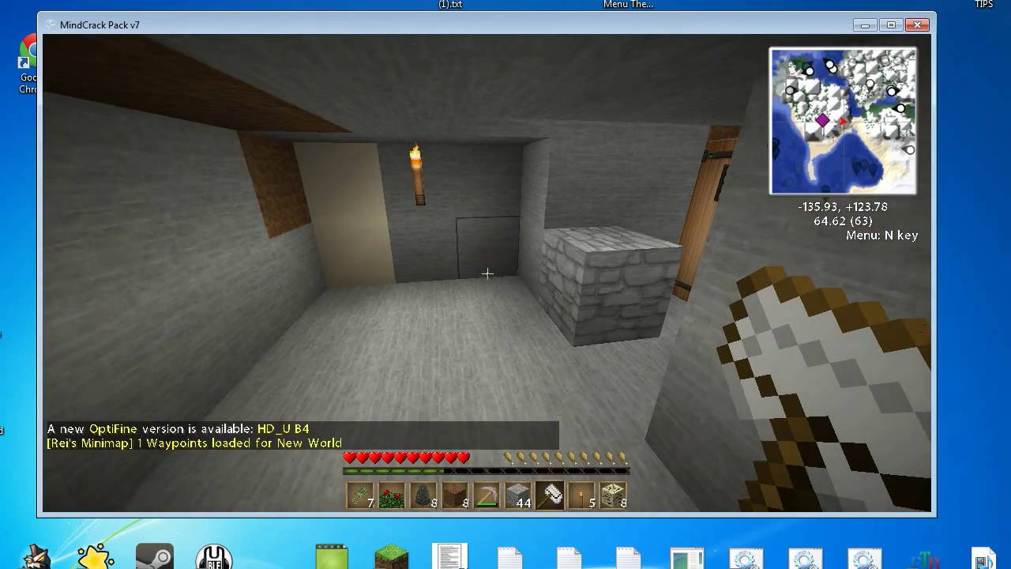
pyautogui.press('Escape')
pyautogui.click(430, 294)
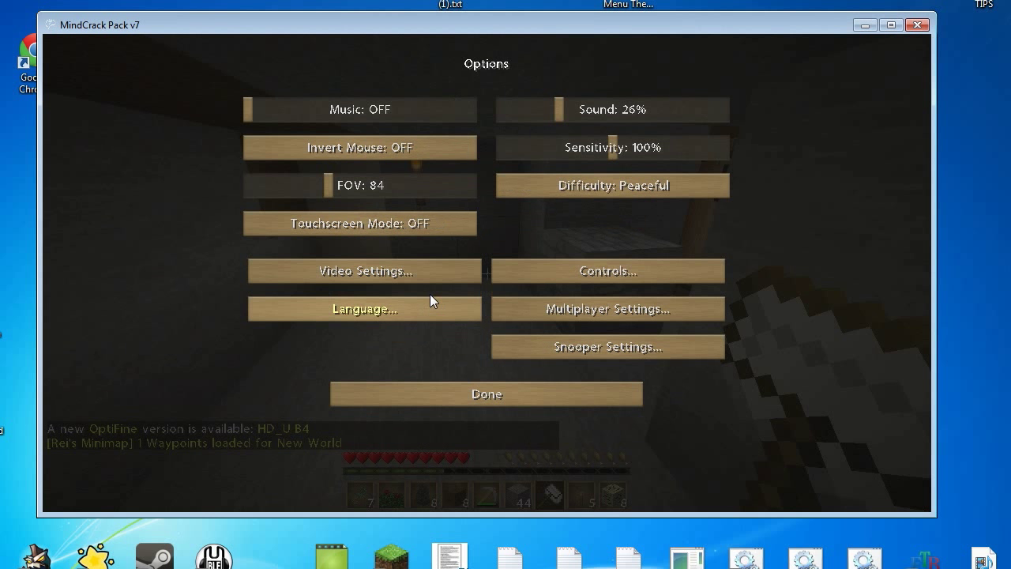
pyautogui.click(379, 274)
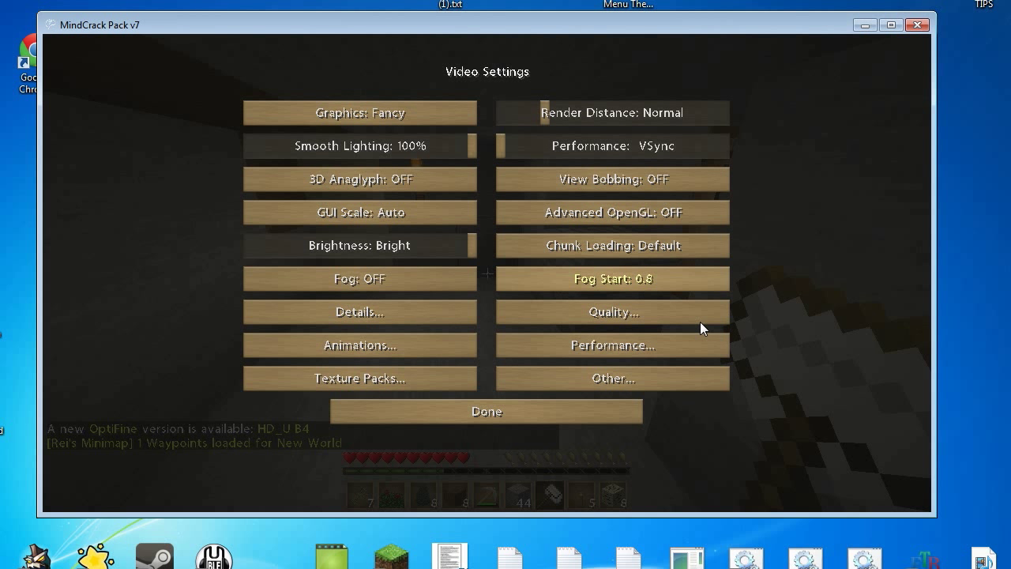
pyautogui.moveTo(535, 165)
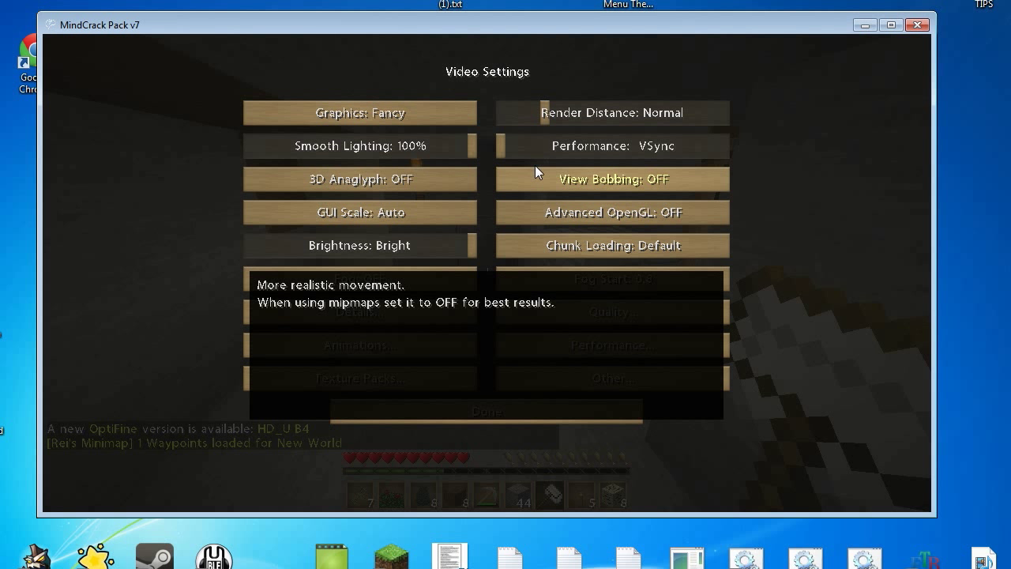